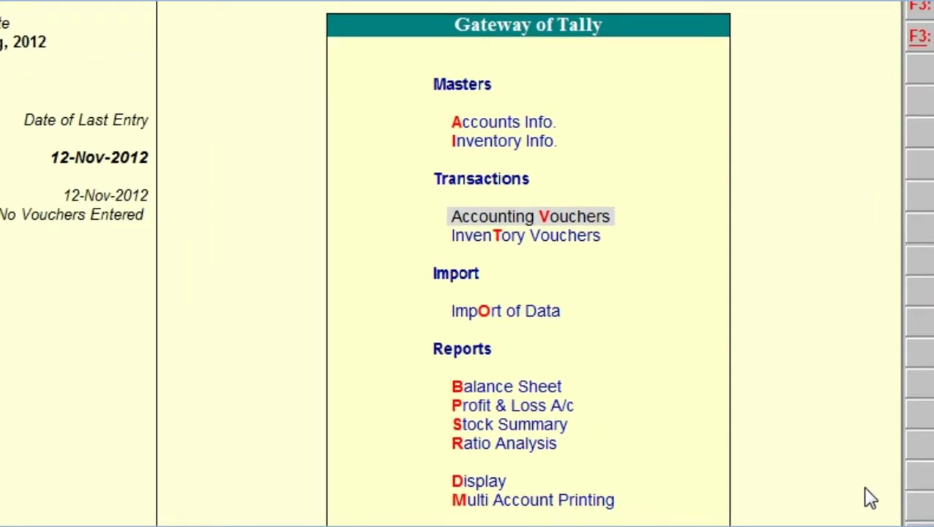
Start a new single accounting group and name it Price Level Debtors, without an alias.
key("Up")
key("Up")
key("Return")
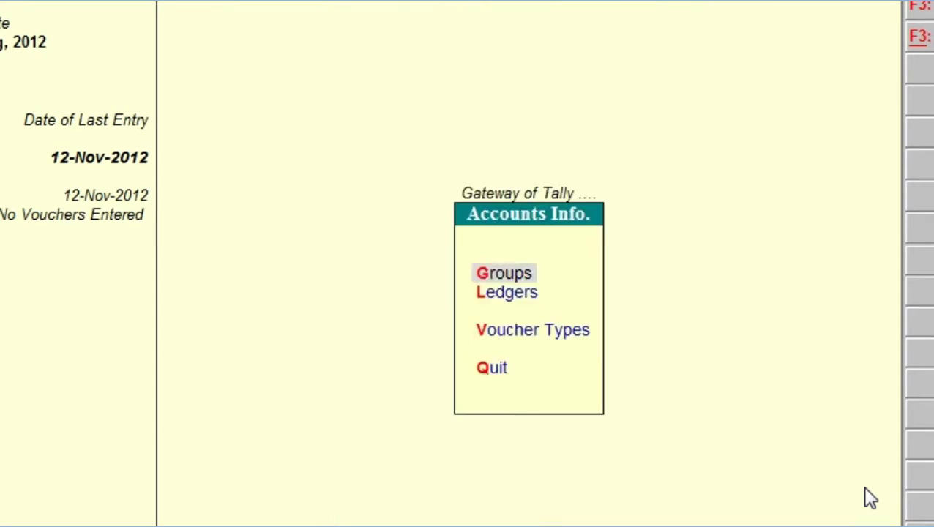
key("Return")
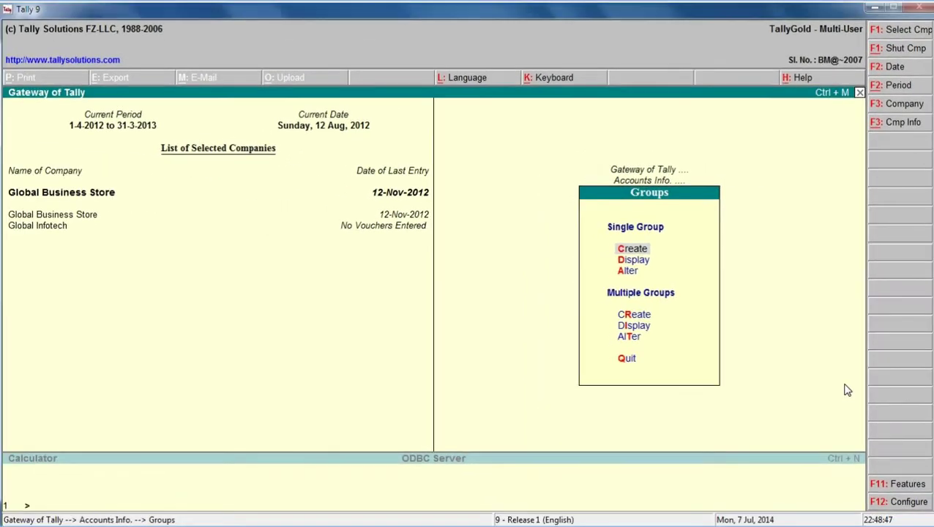
key("Return")
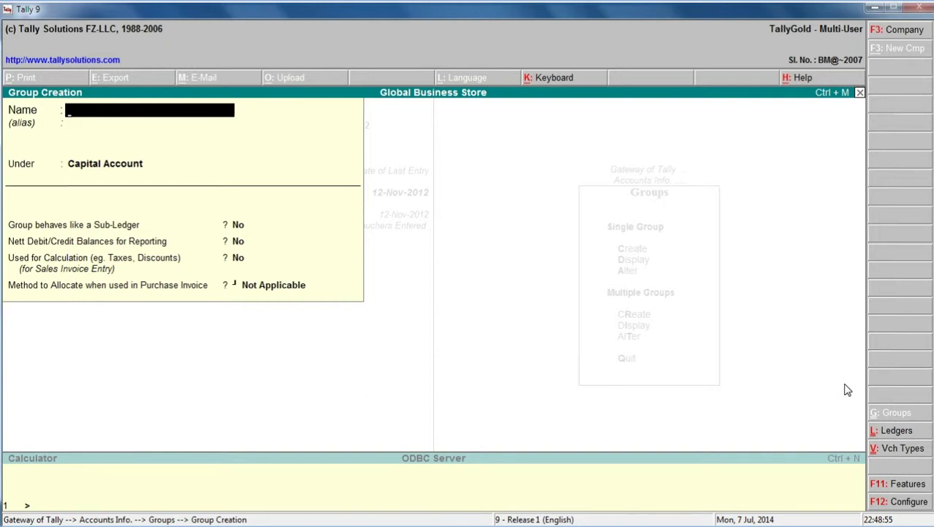
type("Price Level")
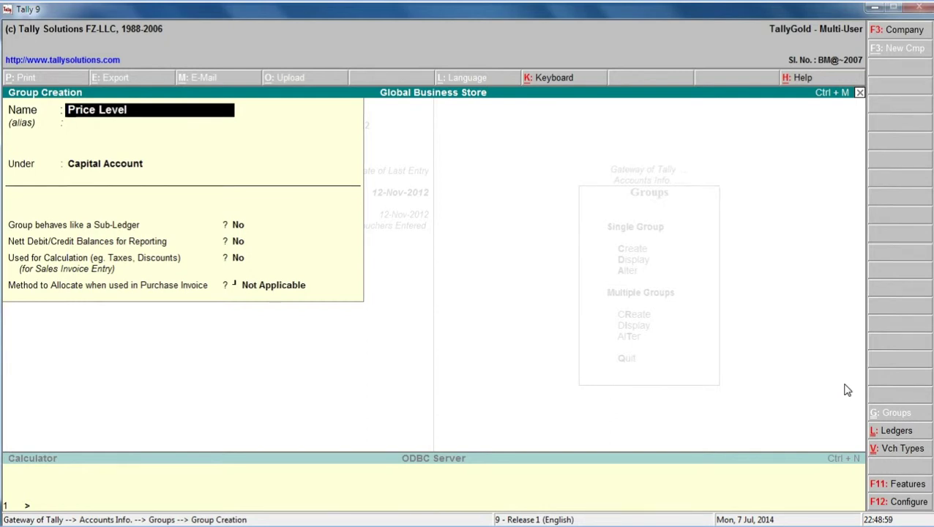
type(" Debtors")
key("Return")
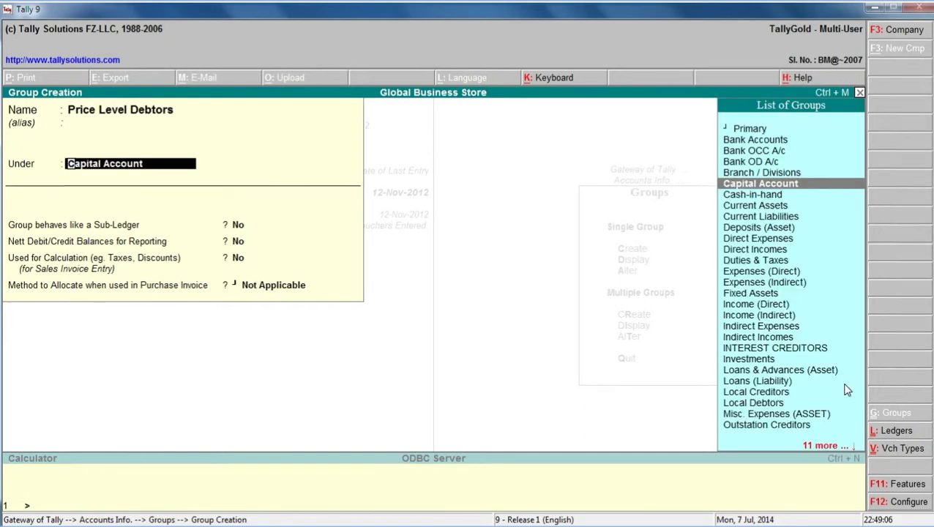
Place the Price Level Debtors group under Sundry Debtors.
type("S")
key("Down")
key("Down")
key("Down")
key("Down")
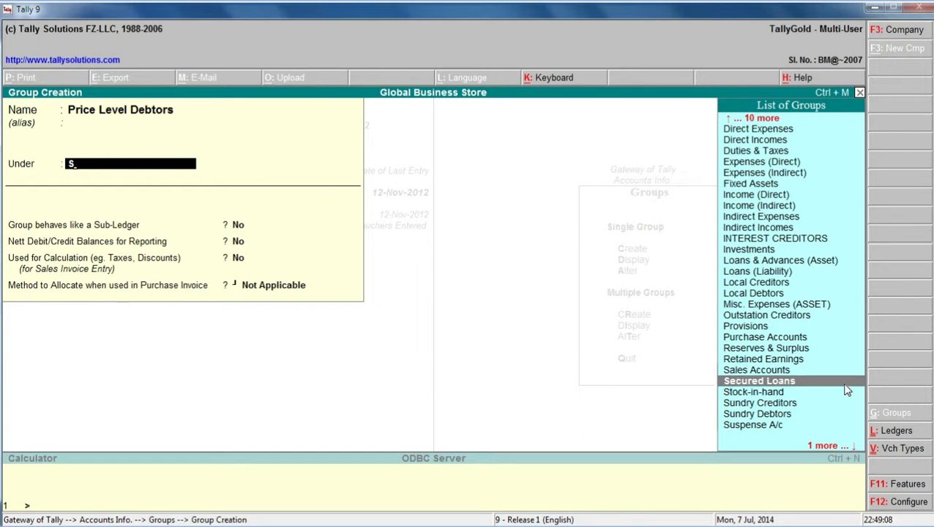
key("Return")
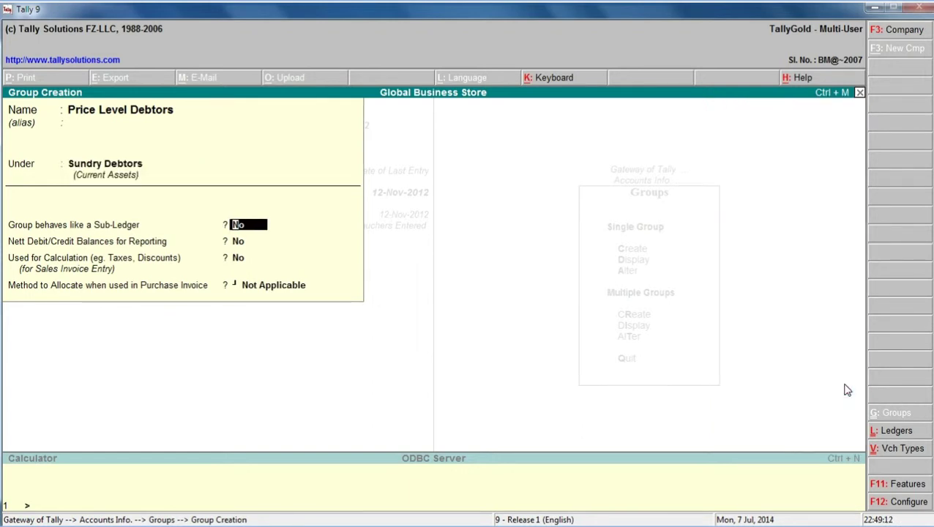
Make the group behave like a sub-ledger, keep the other options at their defaults, and save the group.
type("y")
key("Return")
key("Return")
key("Return")
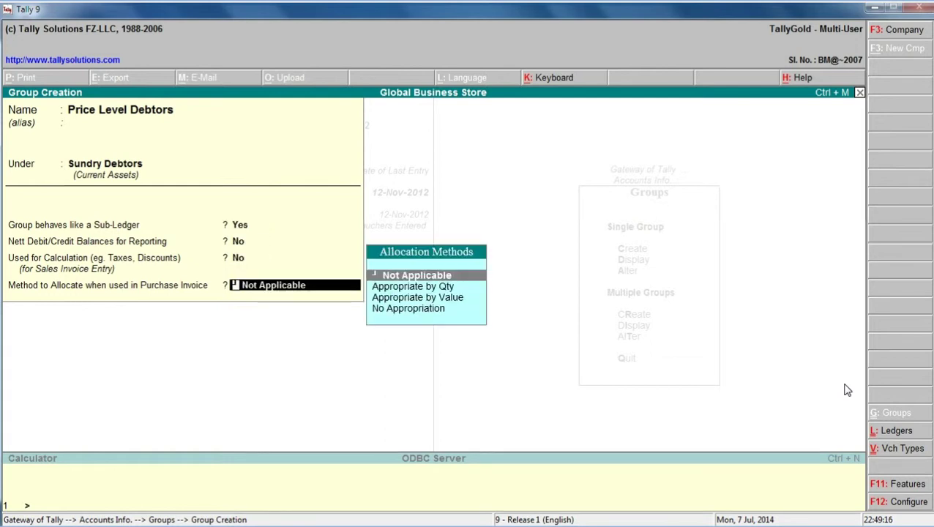
key("Return")
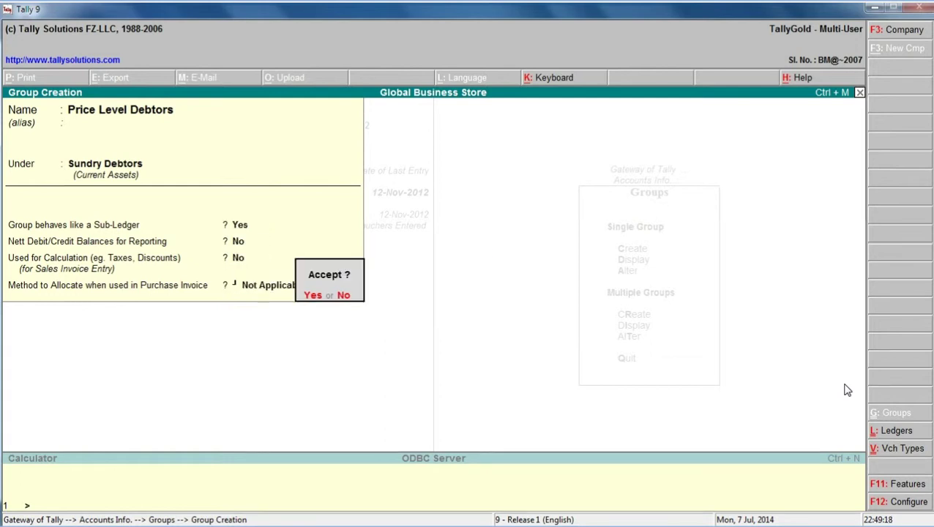
key("y")
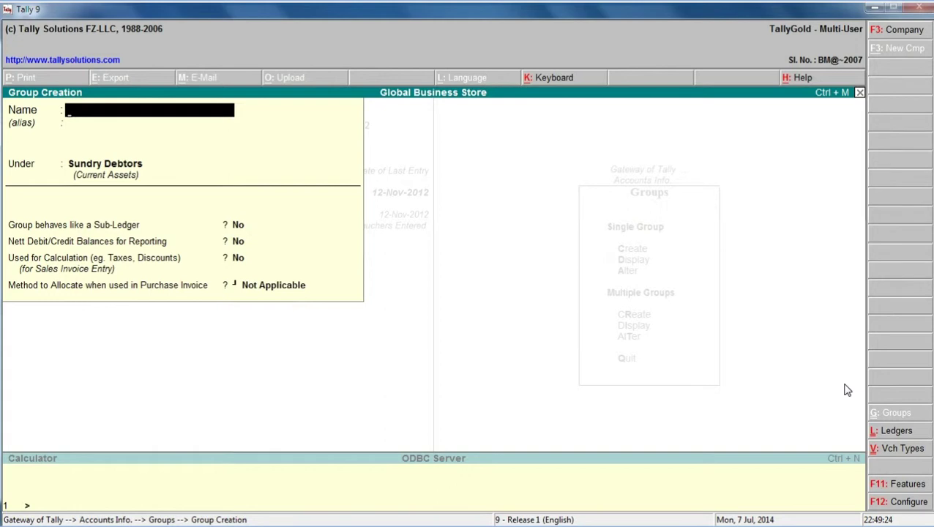
key("Escape")
key("Escape")
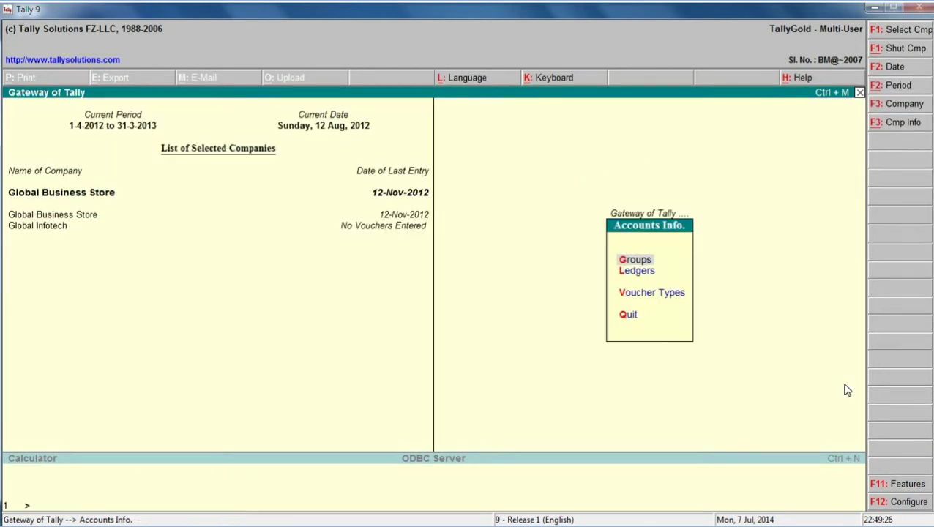
Start a new single ledger and name it Soft Touch Traders.
key("Down")
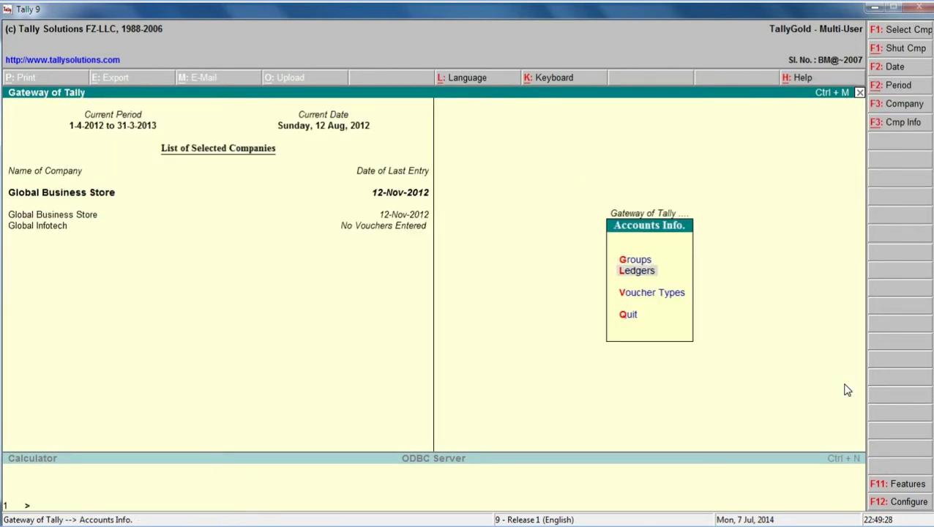
key("Return")
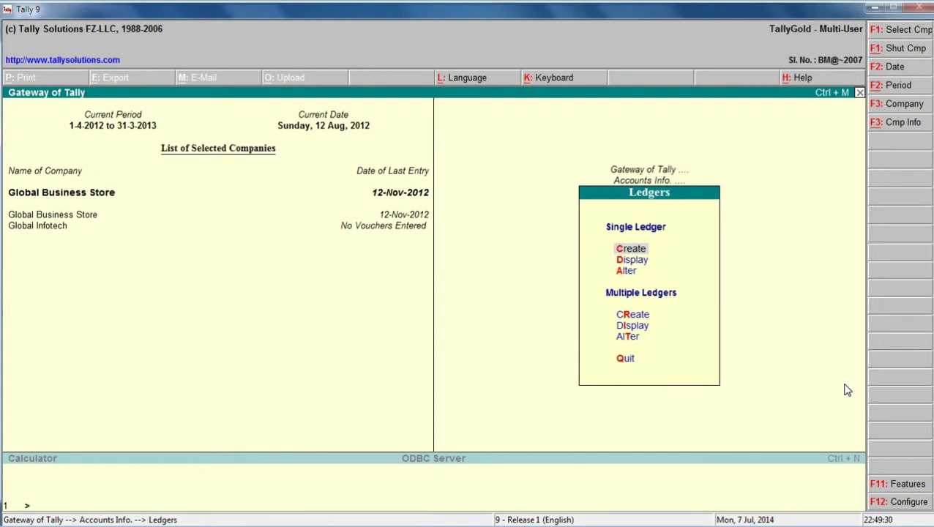
key("Return")
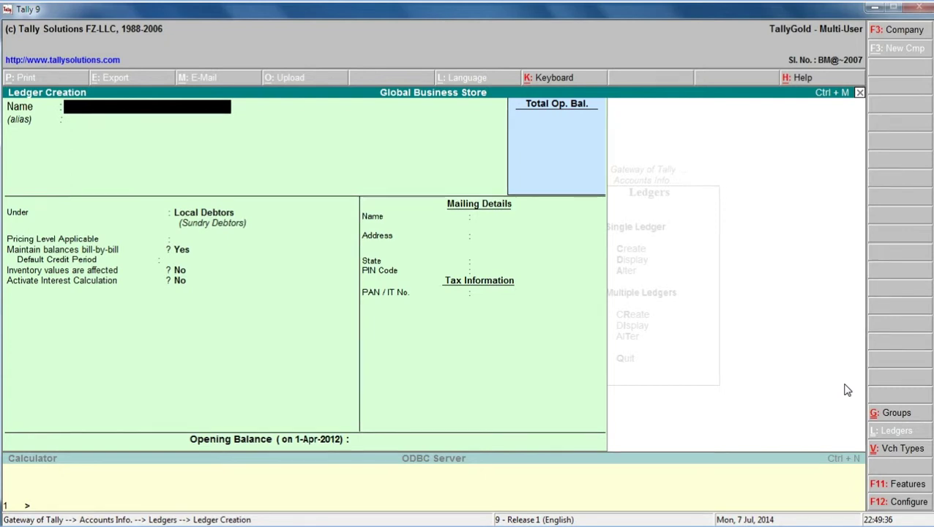
type("Soft Touch")
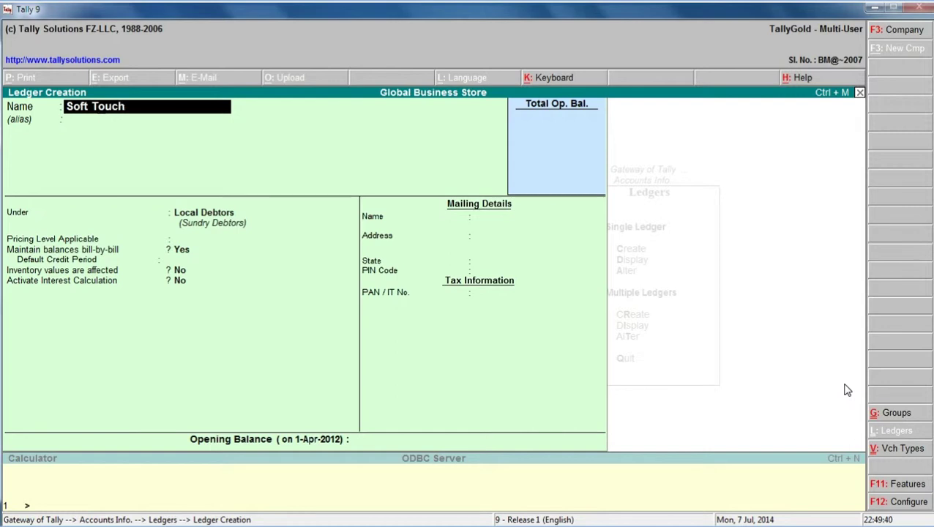
type(" Traders")
key("Return")
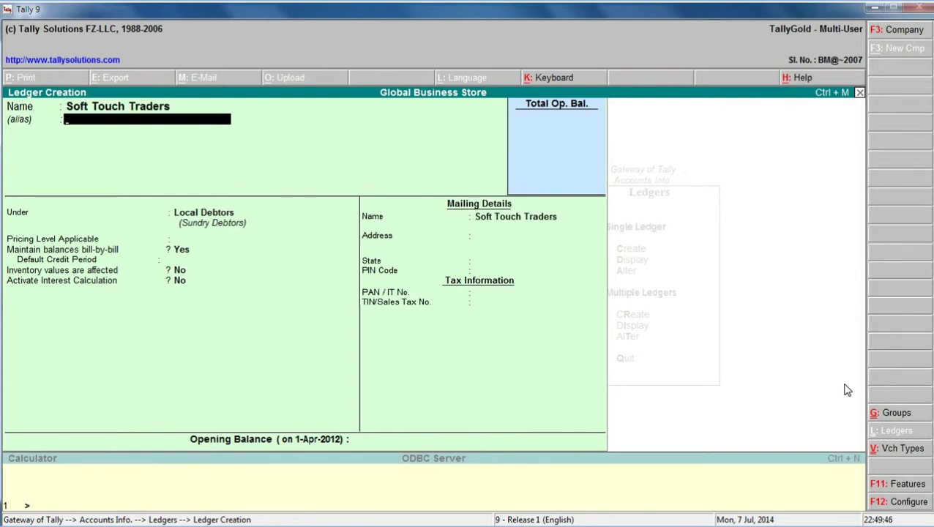
Place the Soft Touch Traders ledger under Price Level Debtors and assign it the New Customer pricing level.
key("Return")
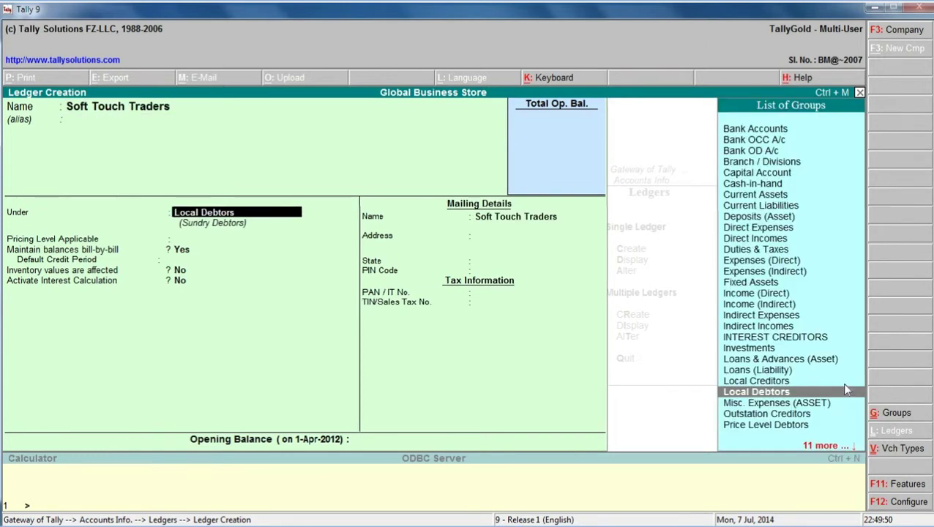
type("P")
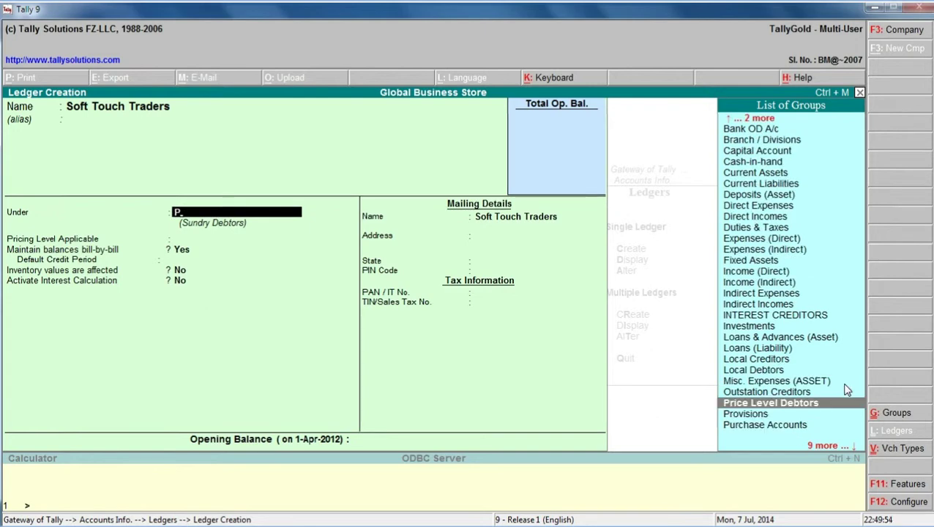
key("Return")
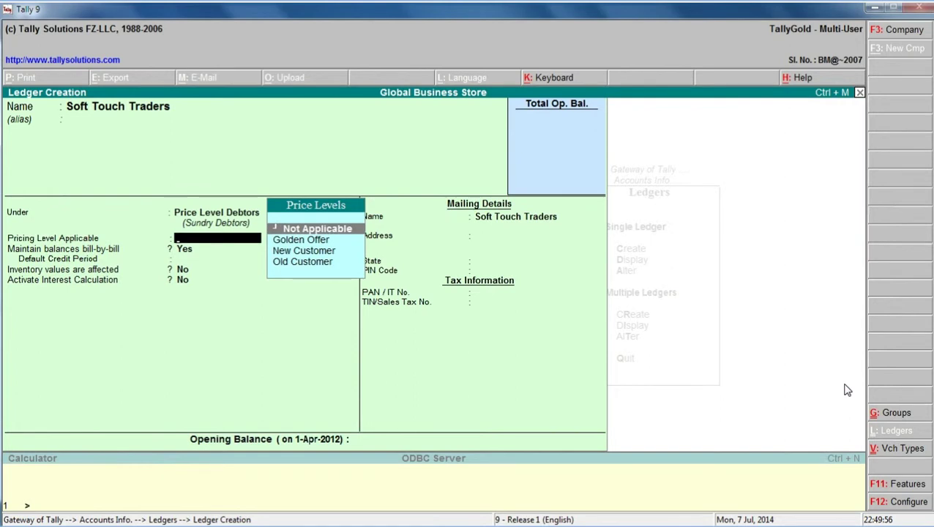
key("Down")
key("Down")
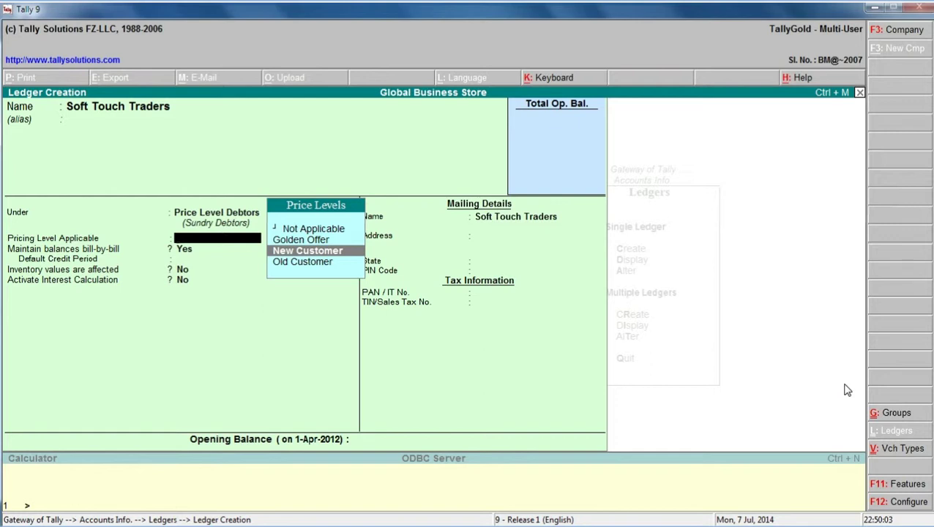
key("Return")
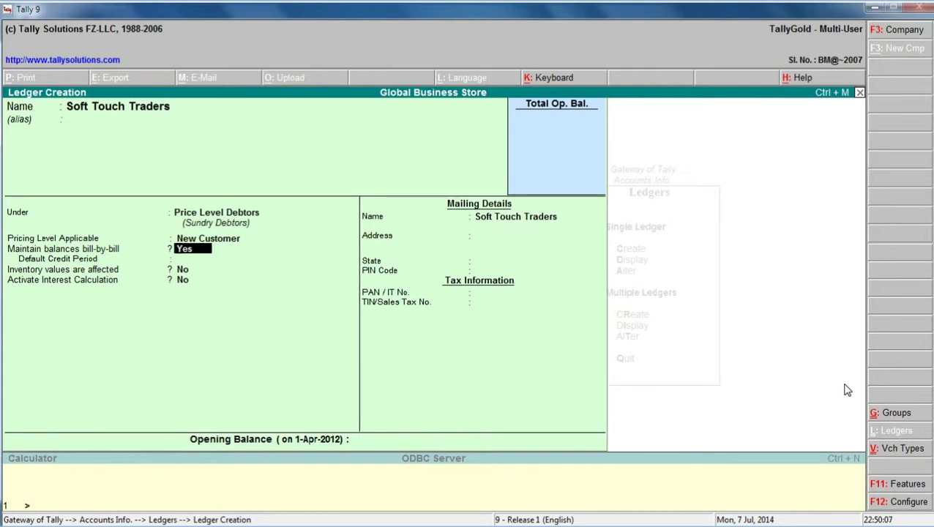
Keep the ledger's remaining defaults with the state Not Applicable, save it, and return to the Gateway of Tally.
key("Return")
key("Return")
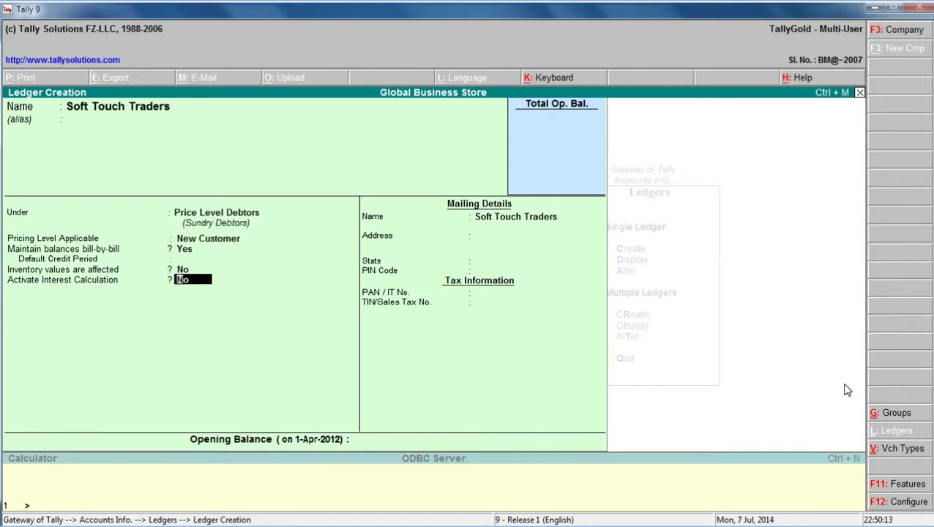
key("Return")
key("Return")
key("Return")
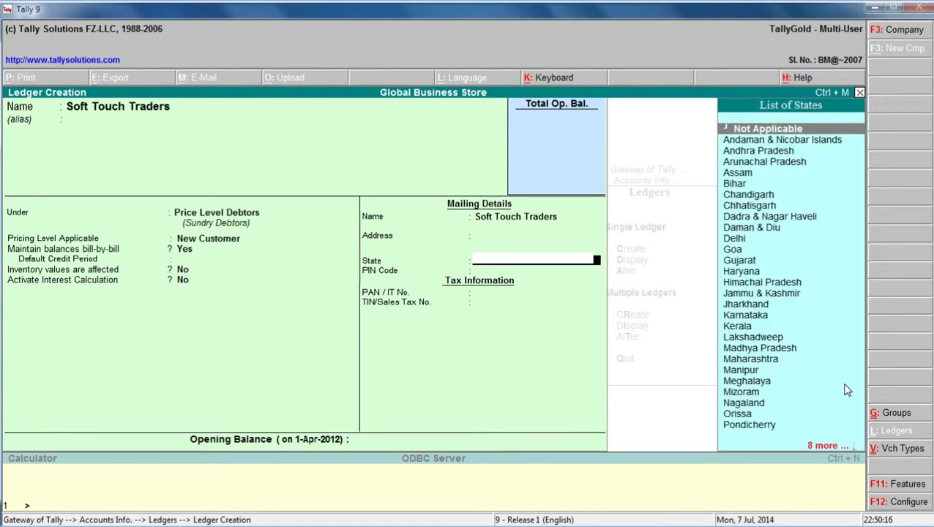
key("Return")
key("Return")
key("Return")
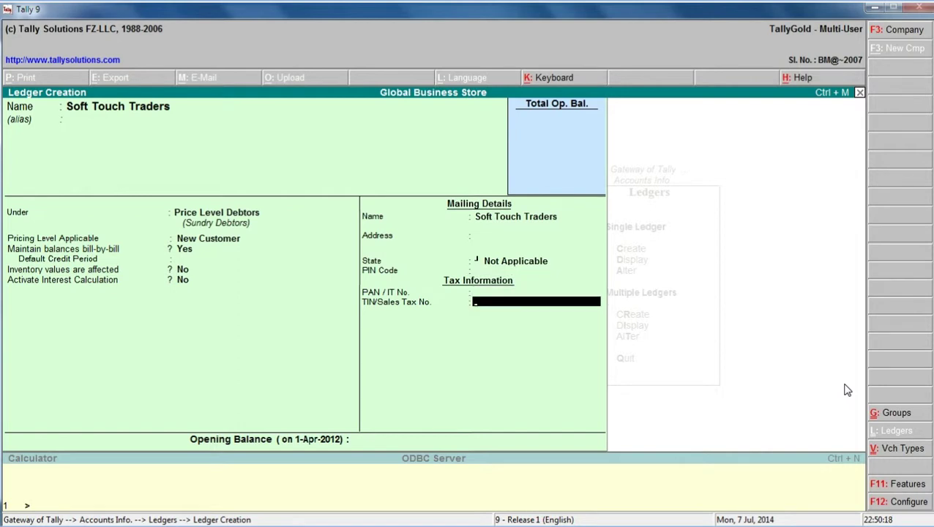
key("Return")
key("Return")
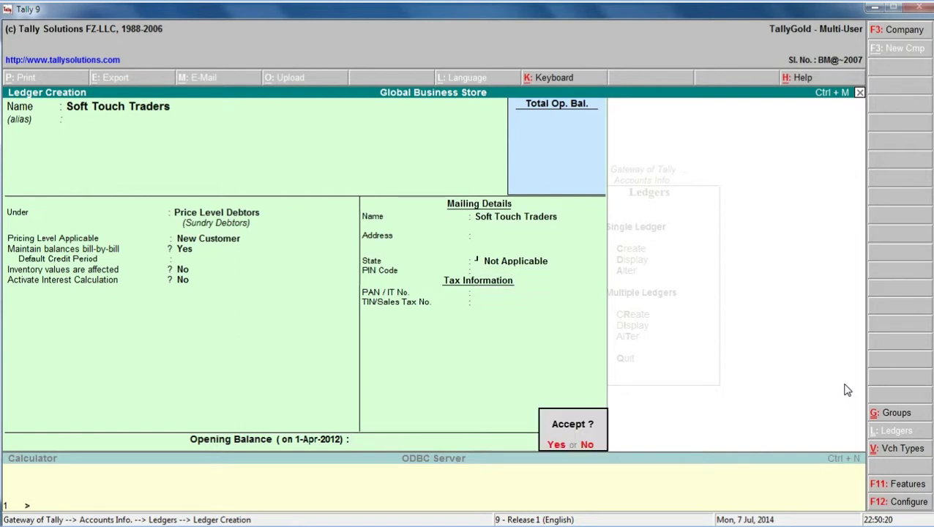
key("Return")
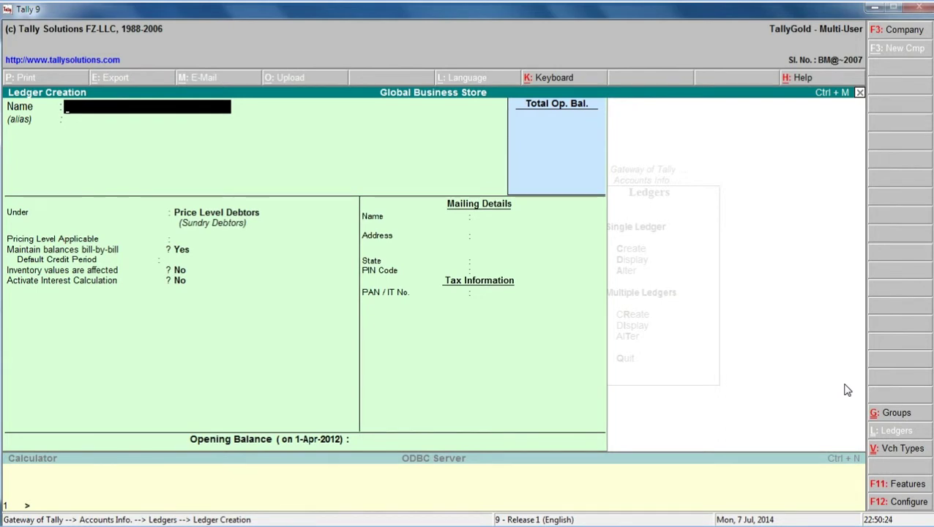
key("Escape")
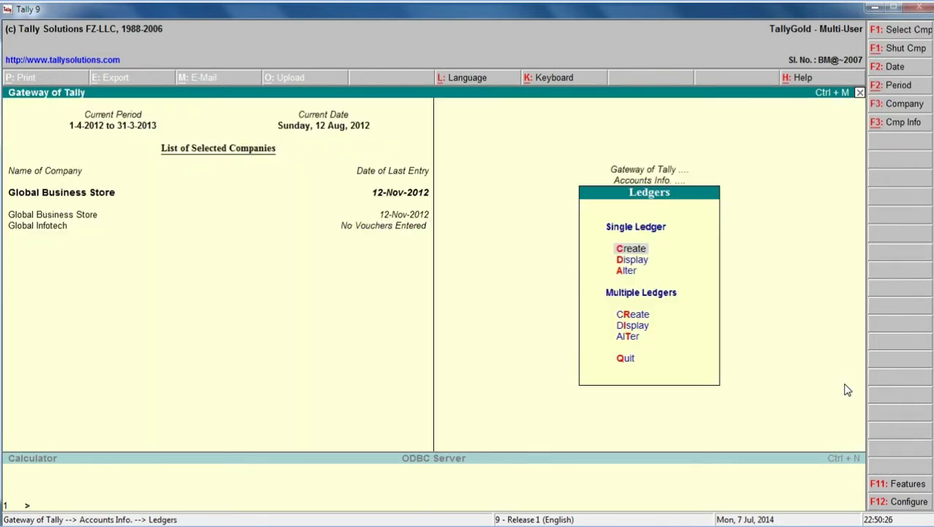
key("Escape")
key("Escape")
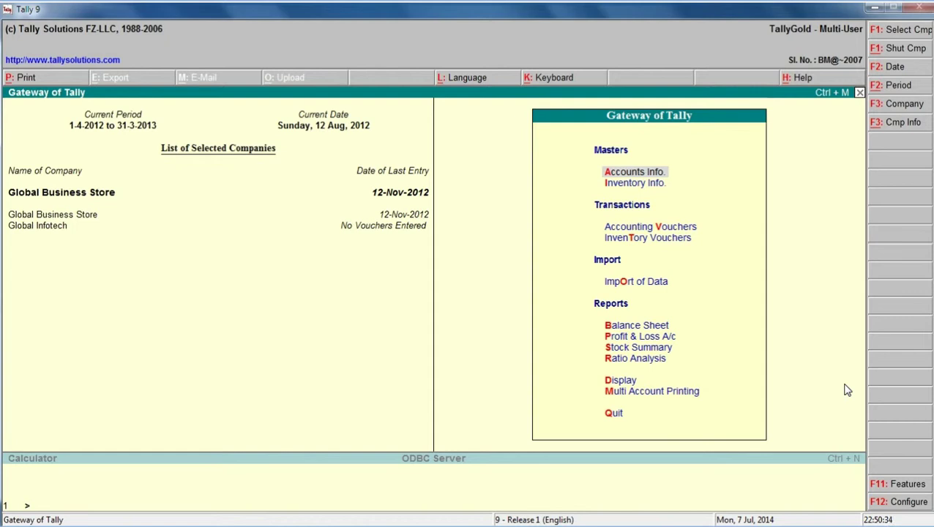
Open accounting voucher entry and choose the Sales voucher type.
key("Down")
key("Down")
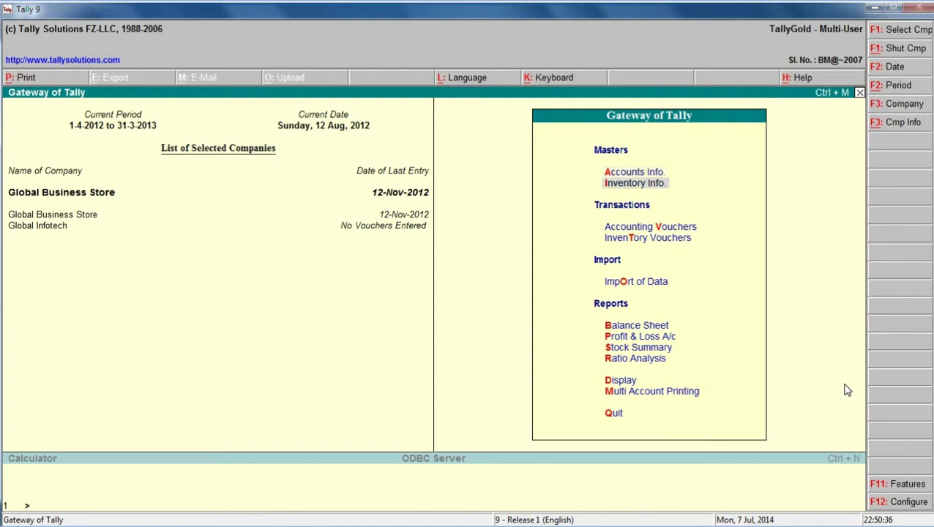
key("Return")
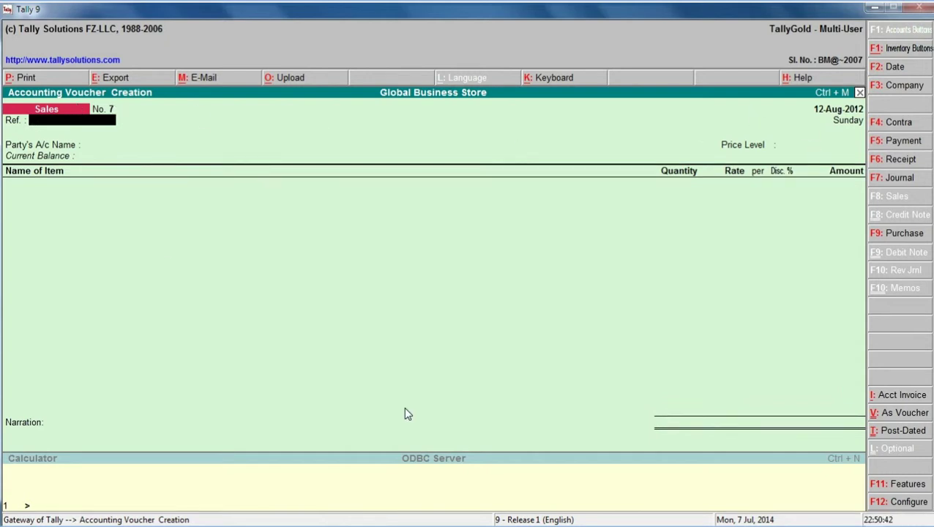
left_click(905, 126)
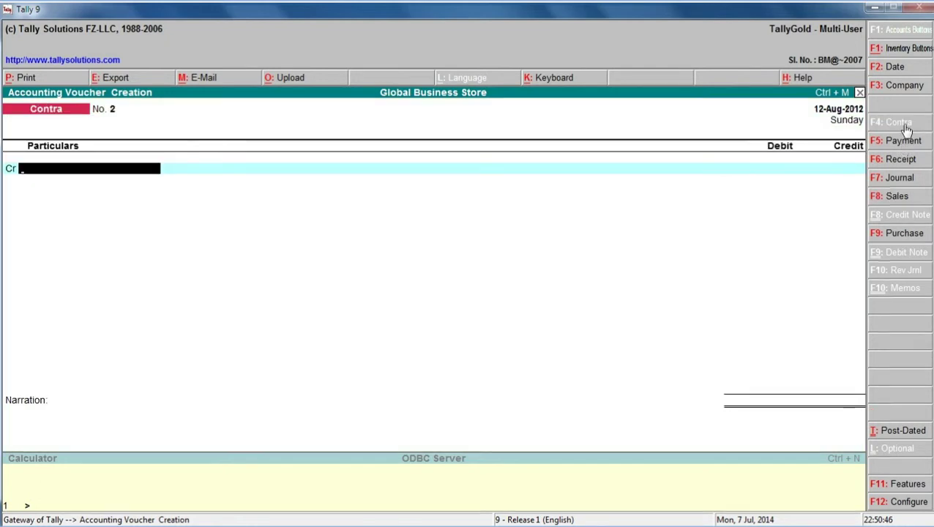
left_click(894, 196)
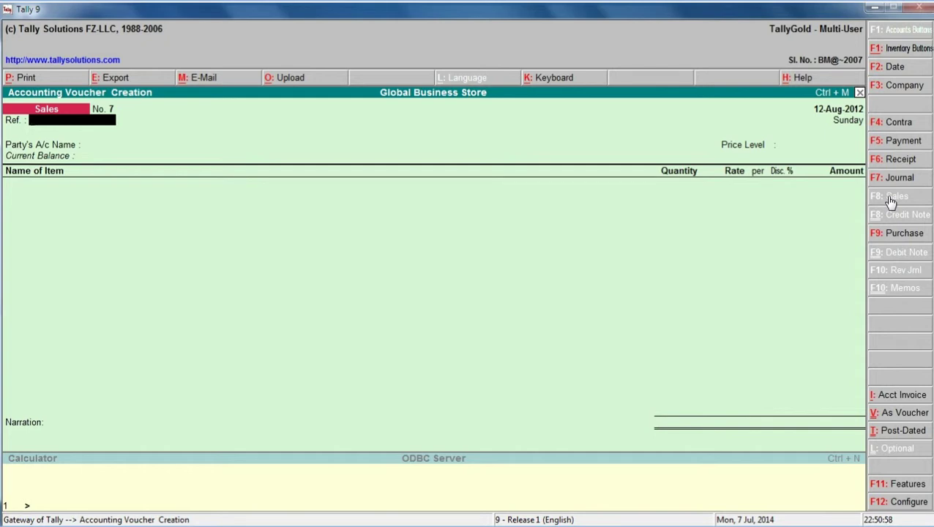
Set the sales voucher's date to 14-1-2013 and leave its reference blank.
key("F2")
type("14")
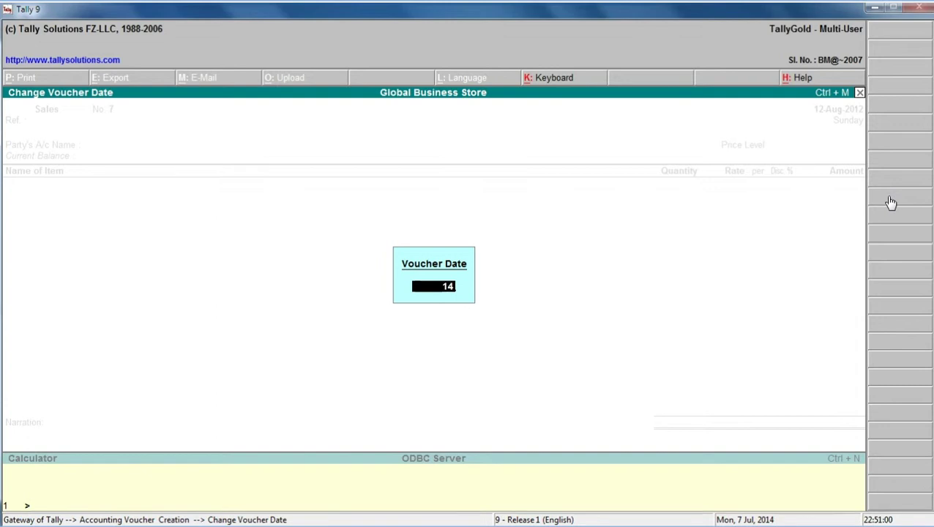
type("-1-2013")
key("Return")
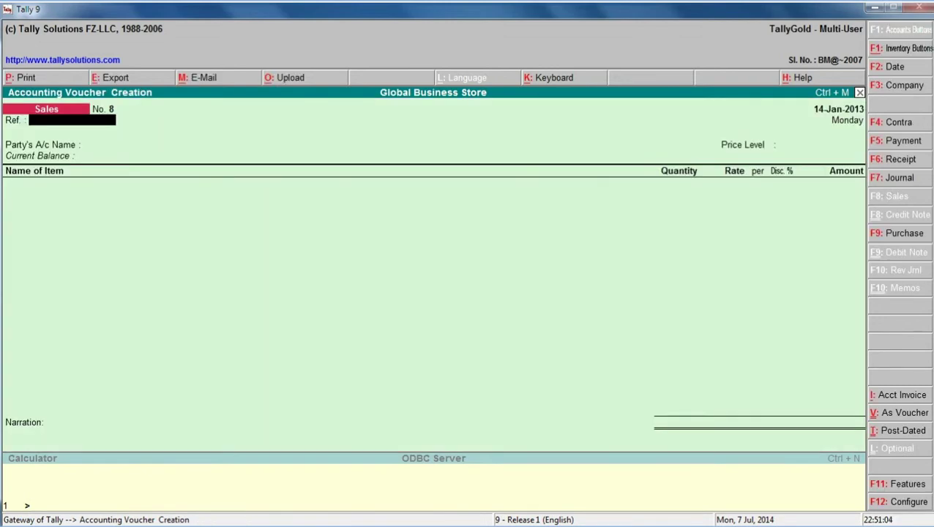
key("Return")
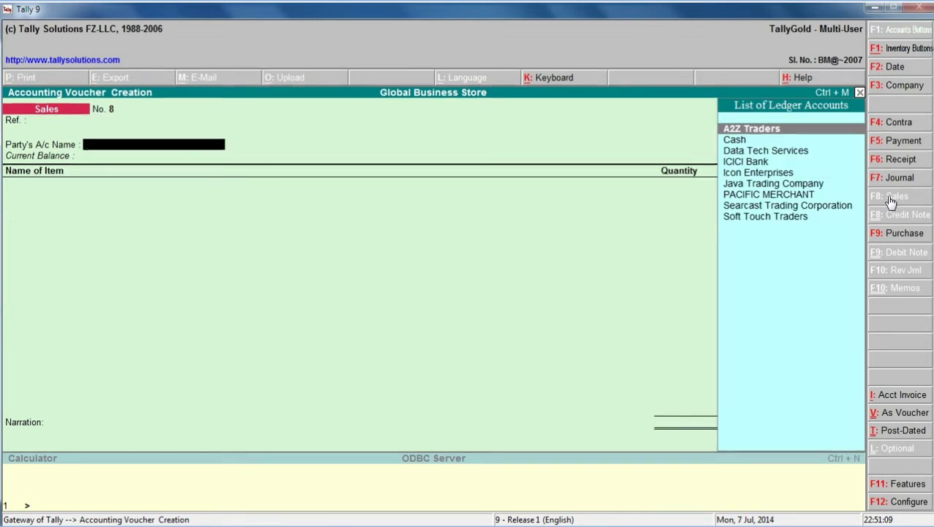
Select Soft Touch Traders as the sales voucher's party account, with the New Customer price level.
type("S")
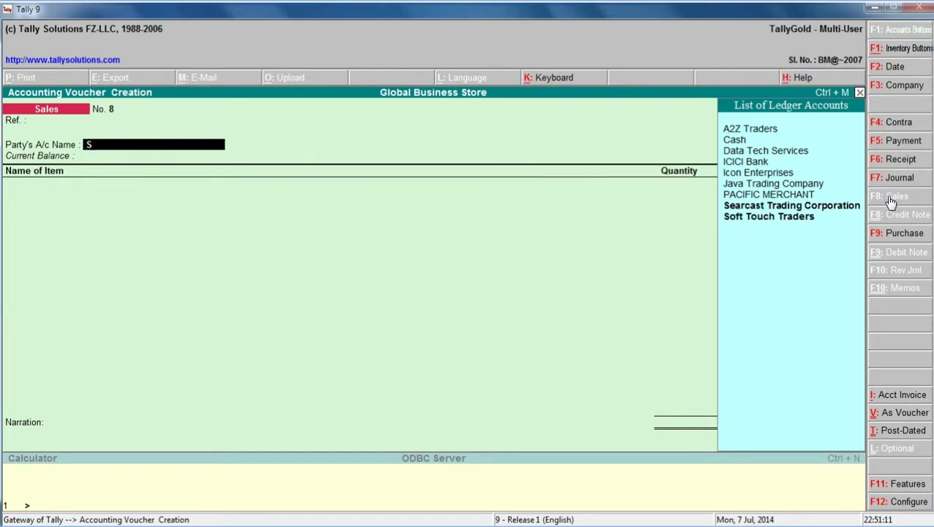
key("Down")
key("Down")
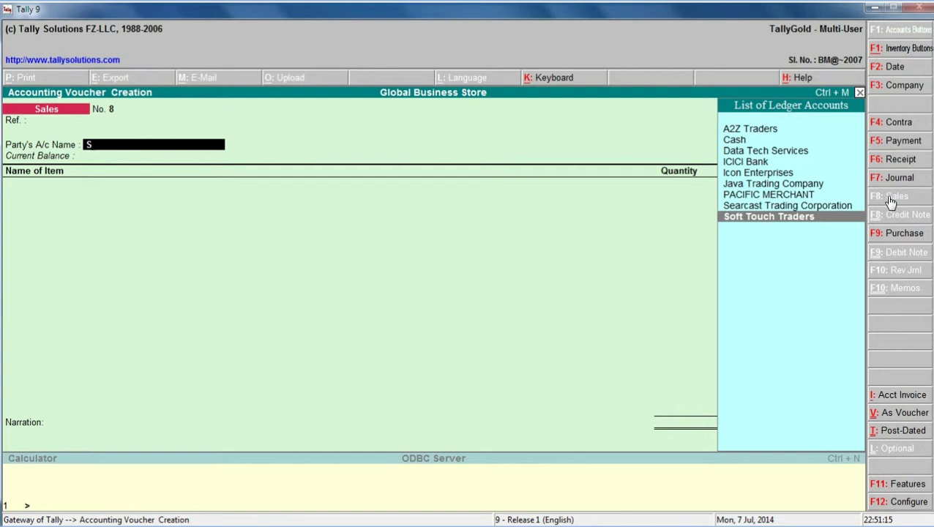
key("Return")
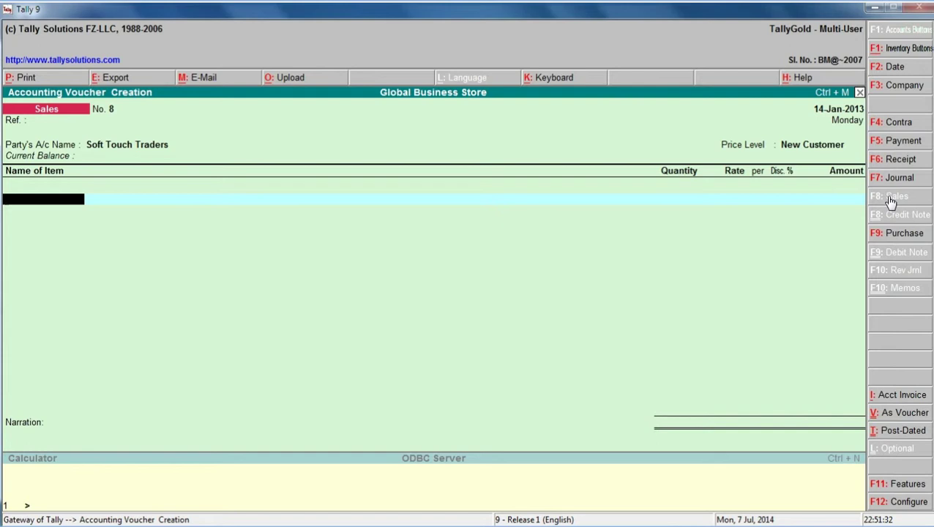
Add Submersible Pump as the voucher's item with a quantity of 30, accepting the price level's rate and discount.
type("S")
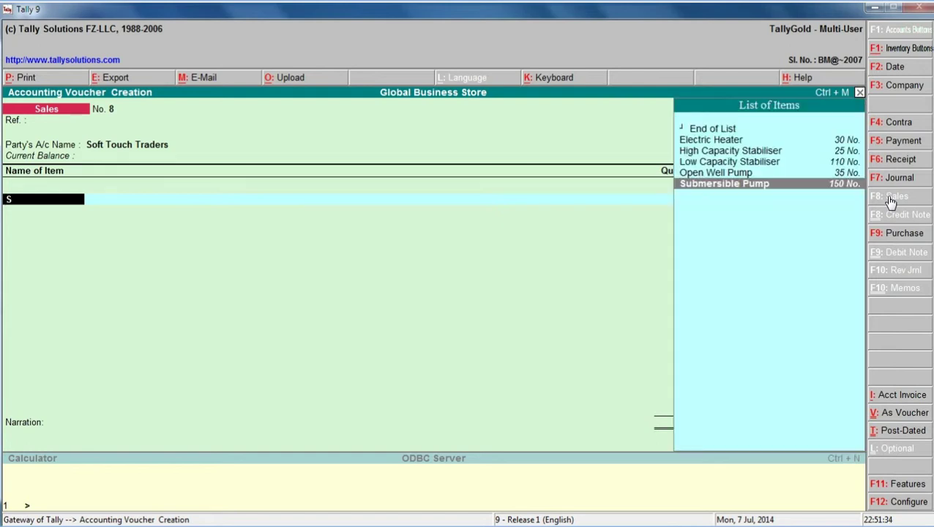
key("Return")
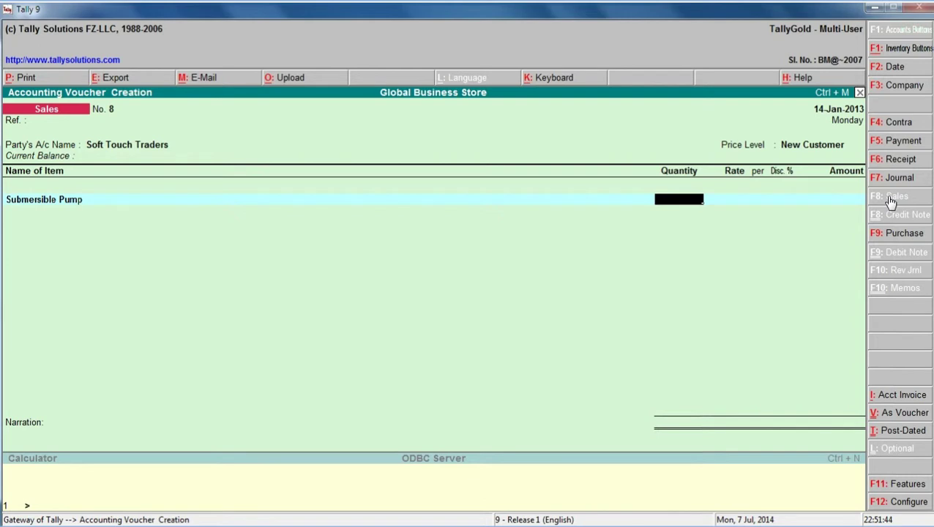
type("30")
key("Return")
key("Return")
key("Return")
key("Return")
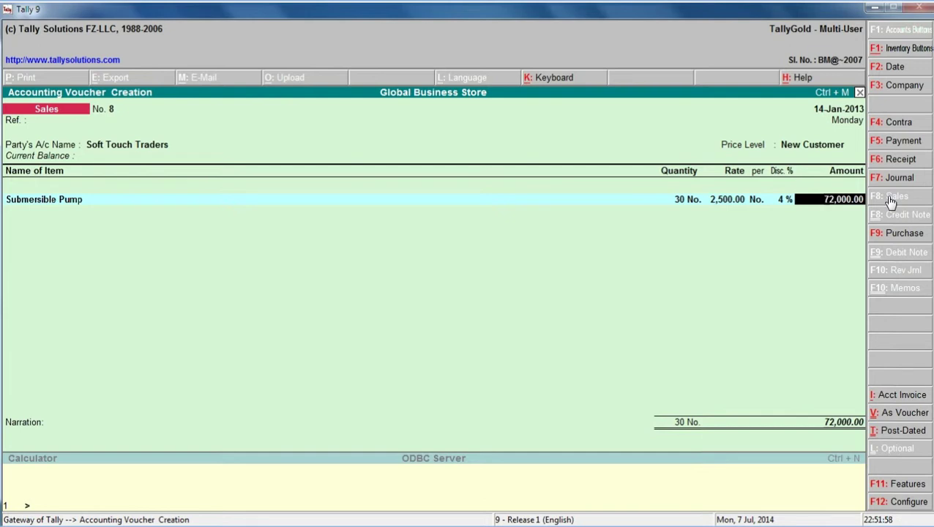
Change the Submersible Pump quantity to 60 and accept the rate and discount that apply.
key("BackSpace")
key("BackSpace")
key("BackSpace")
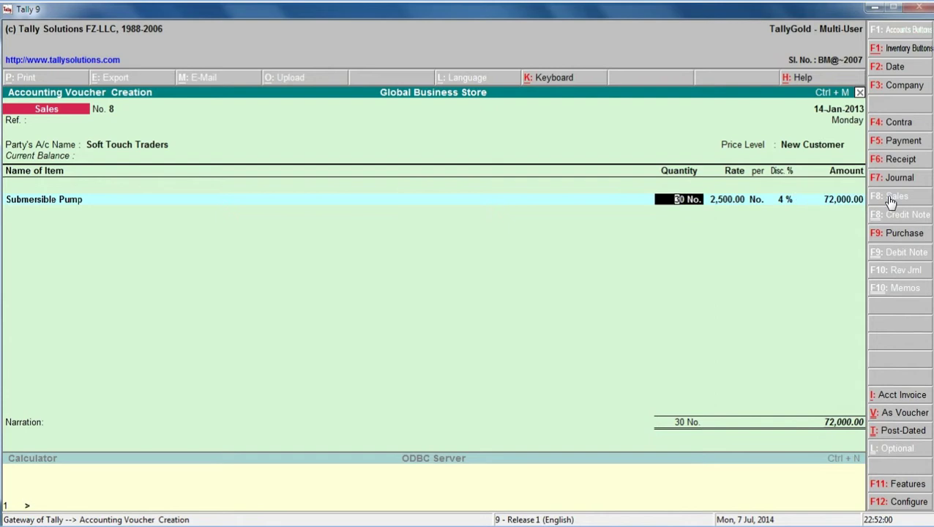
type("60")
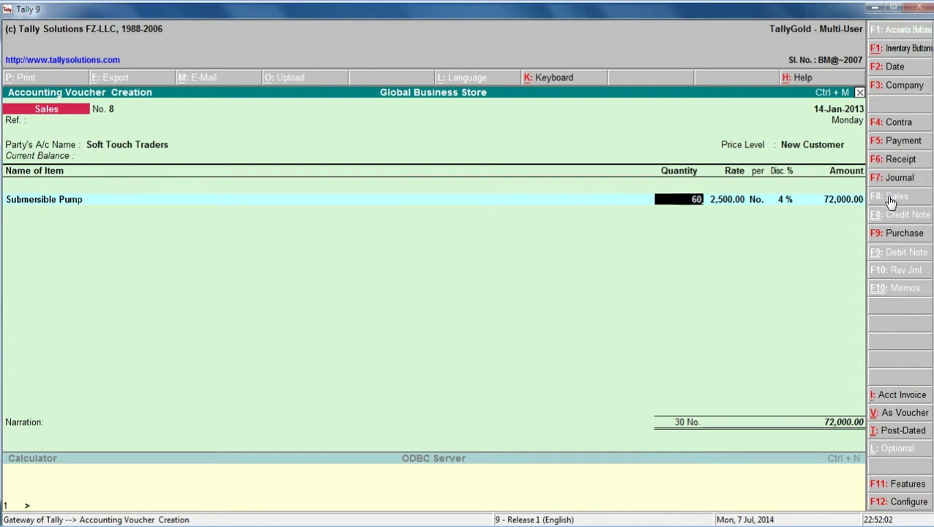
key("Return")
key("Return")
key("Return")
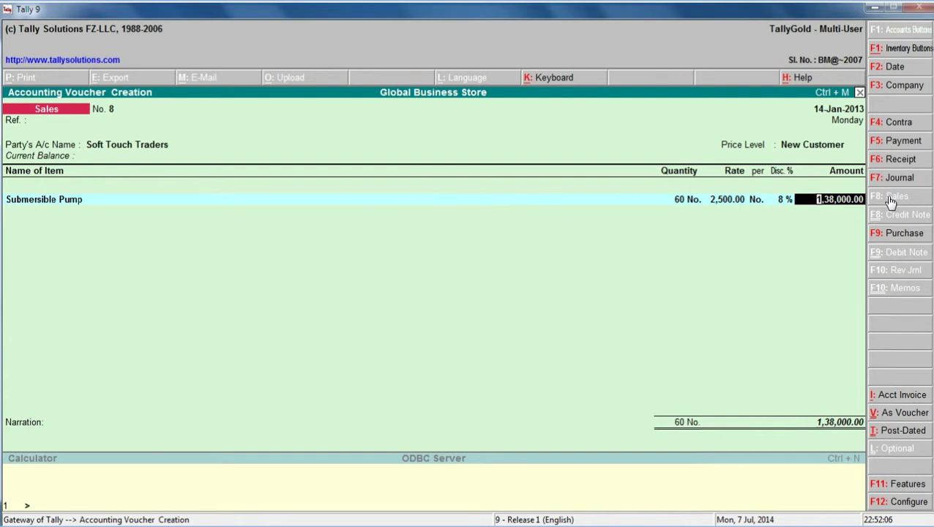
Change the Submersible Pump quantity to 15 and accept the rate that applies.
key("BackSpace")
key("BackSpace")
key("BackSpace")
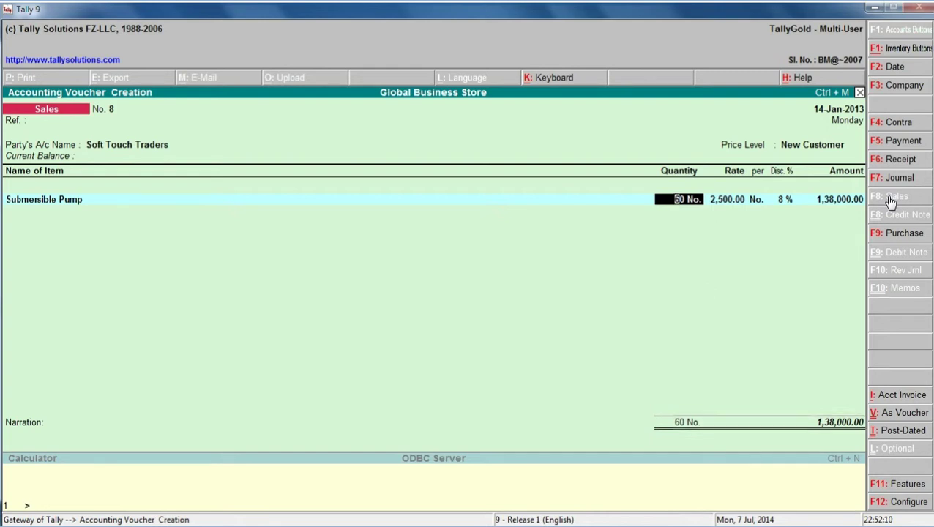
type("15")
key("Return")
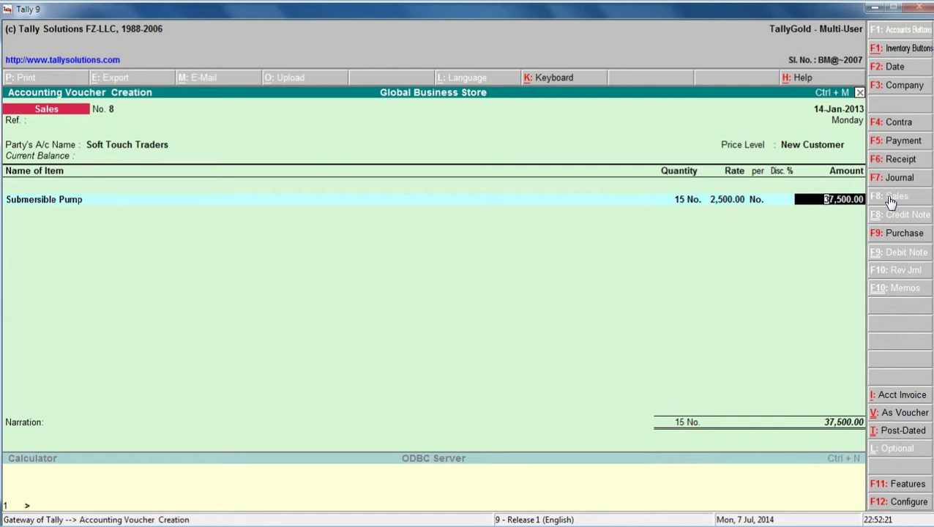
Set the Submersible Pump quantity back to 30 and accept its rate and discount.
key("BackSpace")
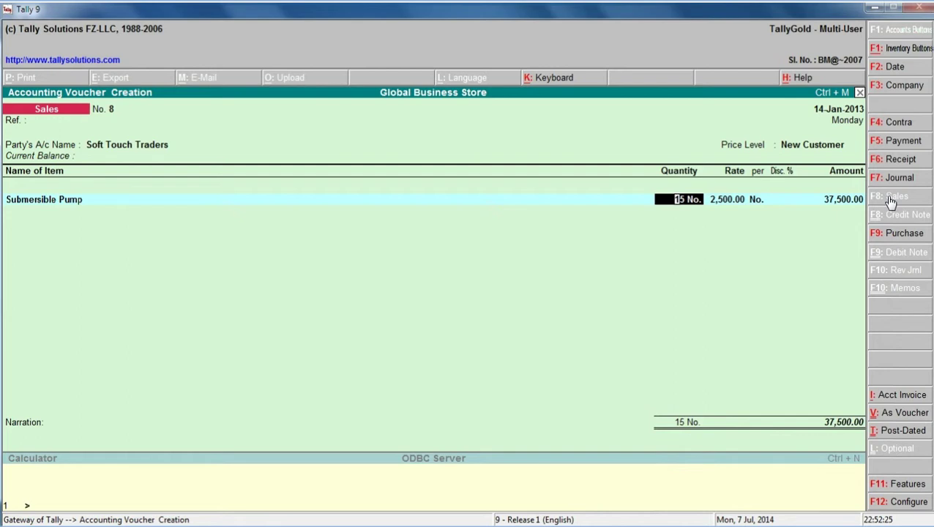
key("BackSpace")
type("30")
key("Return")
key("Return")
key("Return")
key("Return")
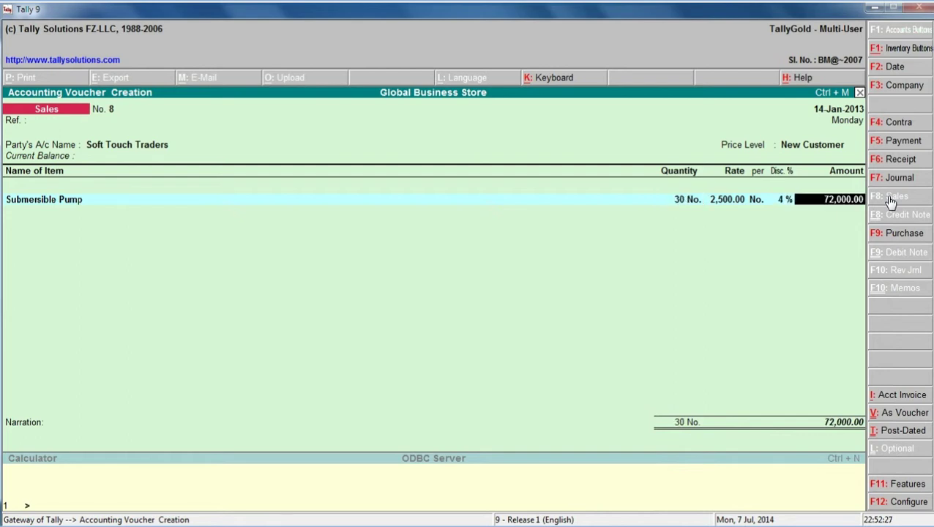
Allocate the Submersible Pump amount to the Sales @ 4% ledger with the Sales @ 4% VAT class.
key("Return")
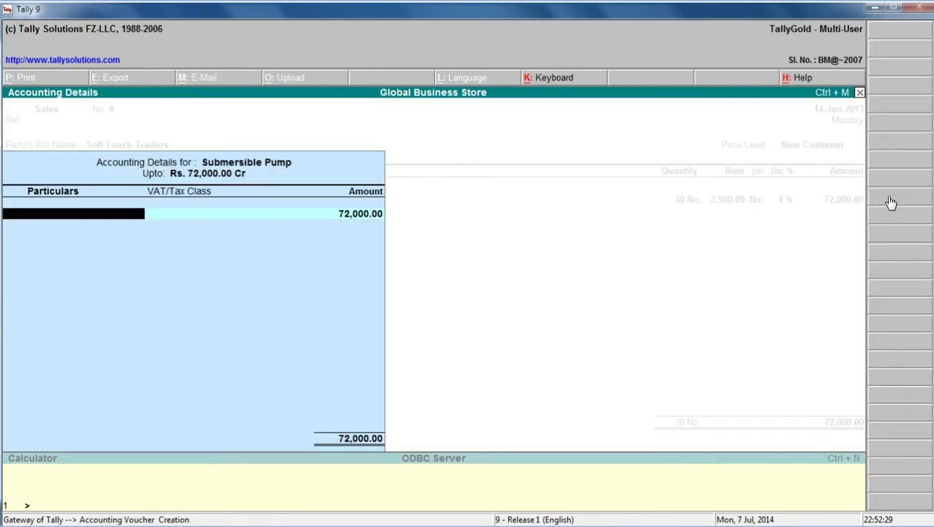
type("S")
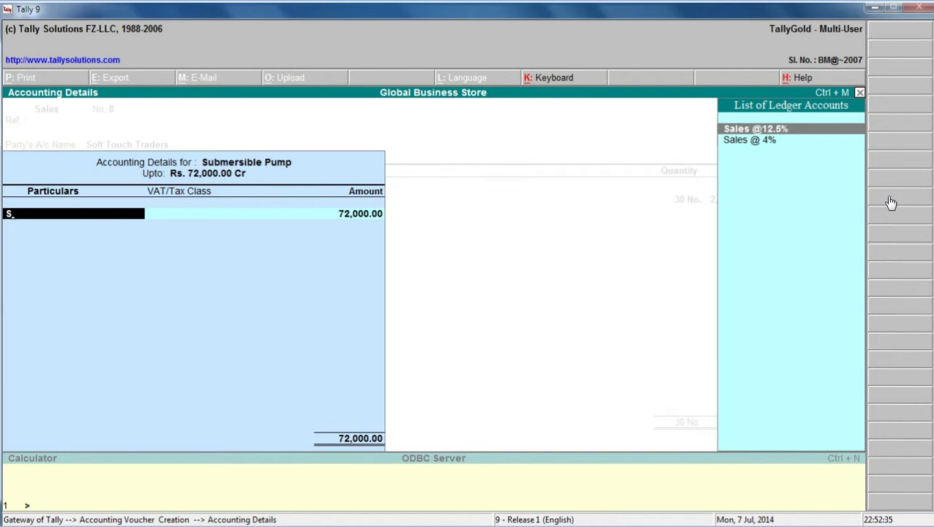
key("Down")
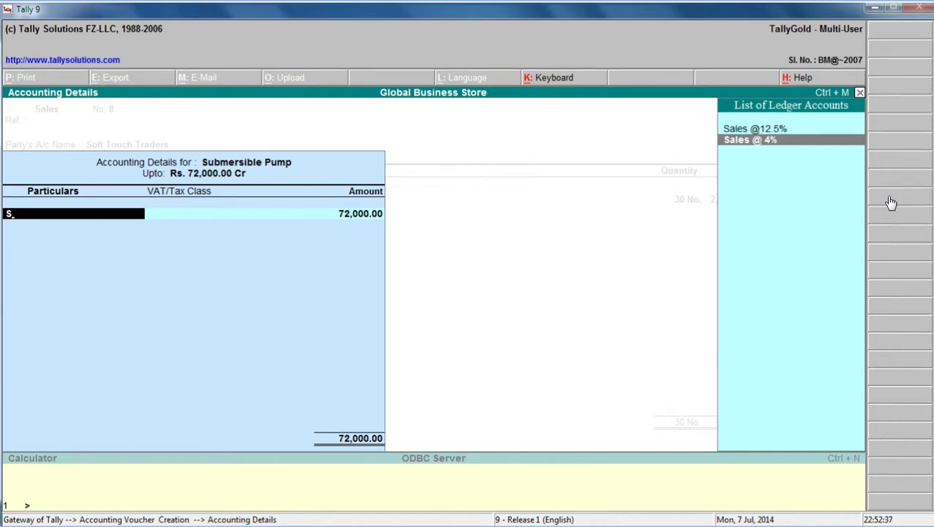
key("Return")
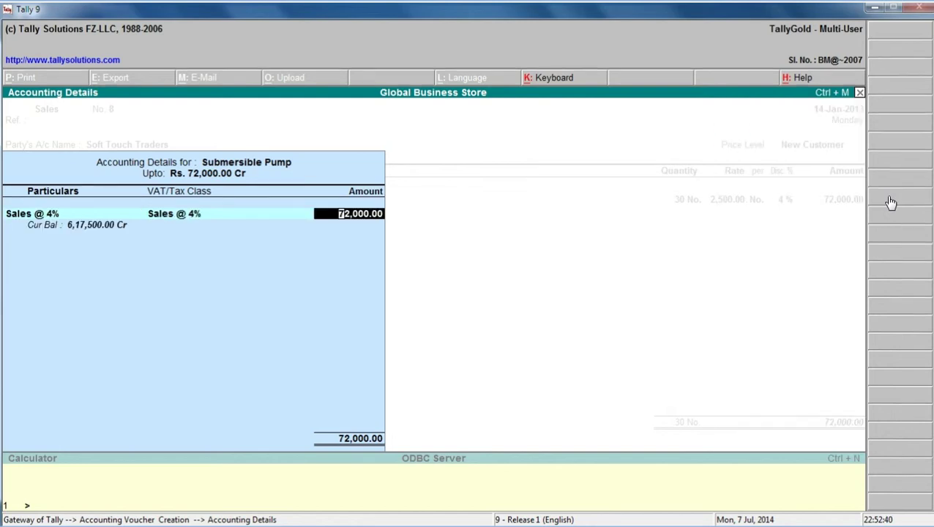
key("Return")
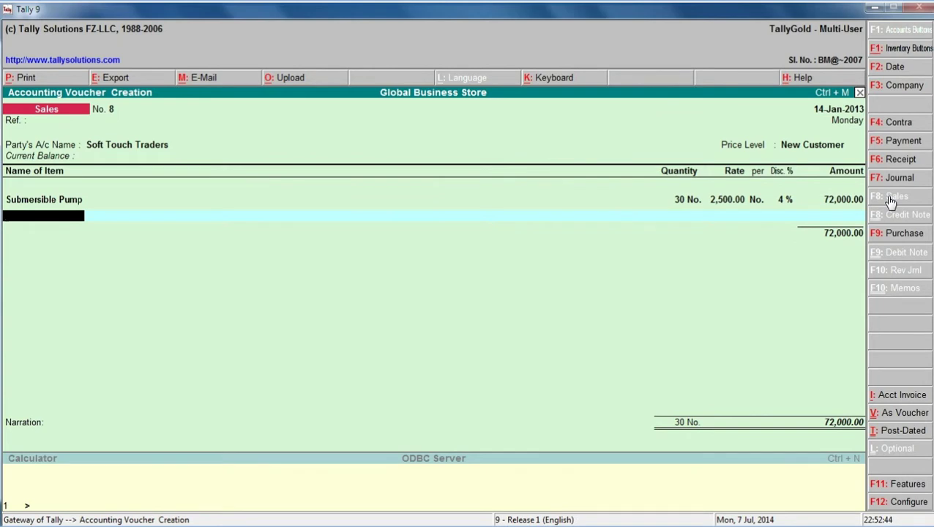
End the item list and add the Output Vat @ 4% ledger to the voucher, keeping its calculated amount.
key("Return")
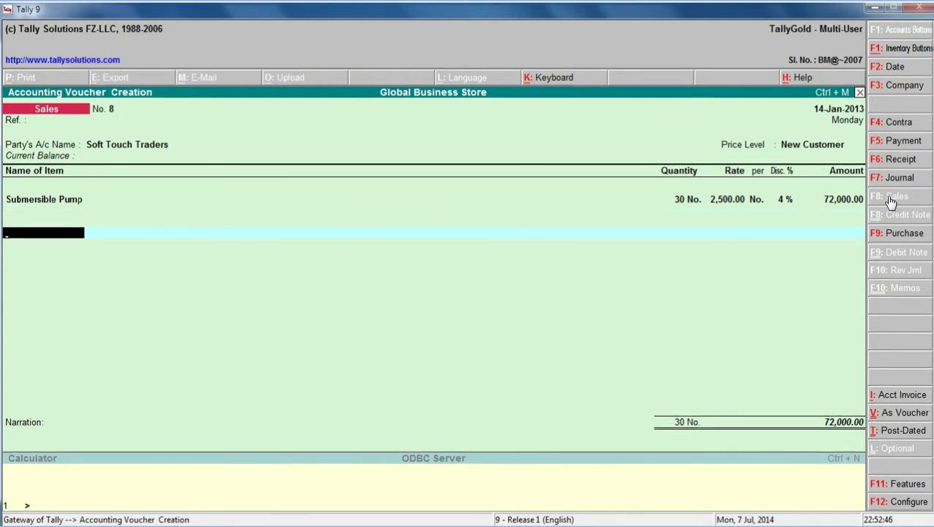
type("O")
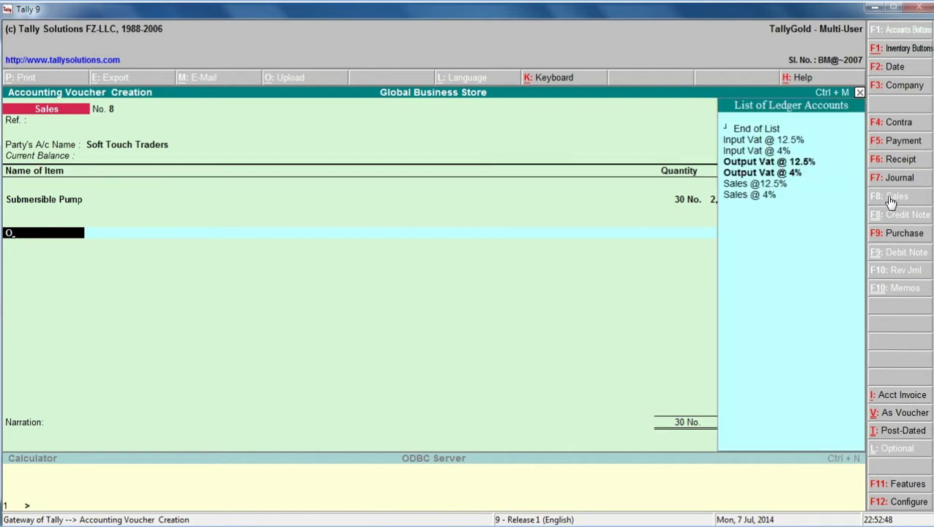
key("Down")
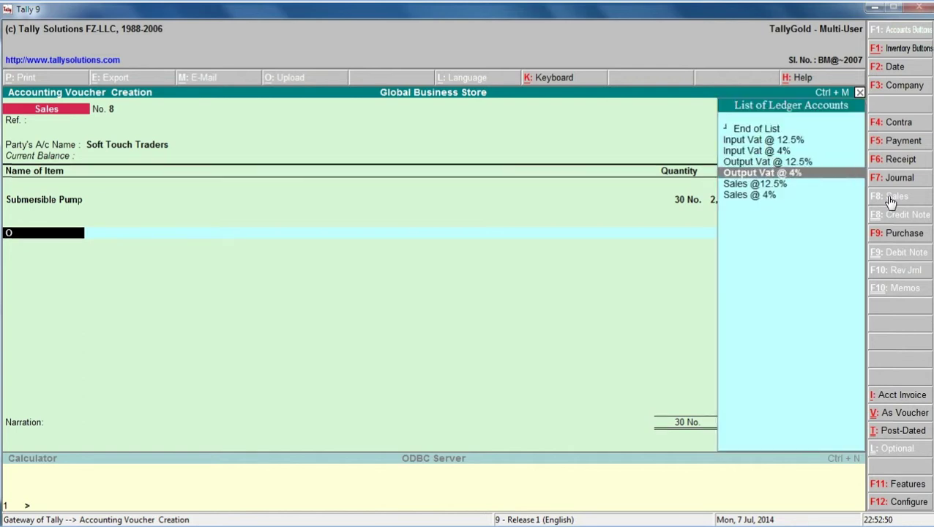
key("Return")
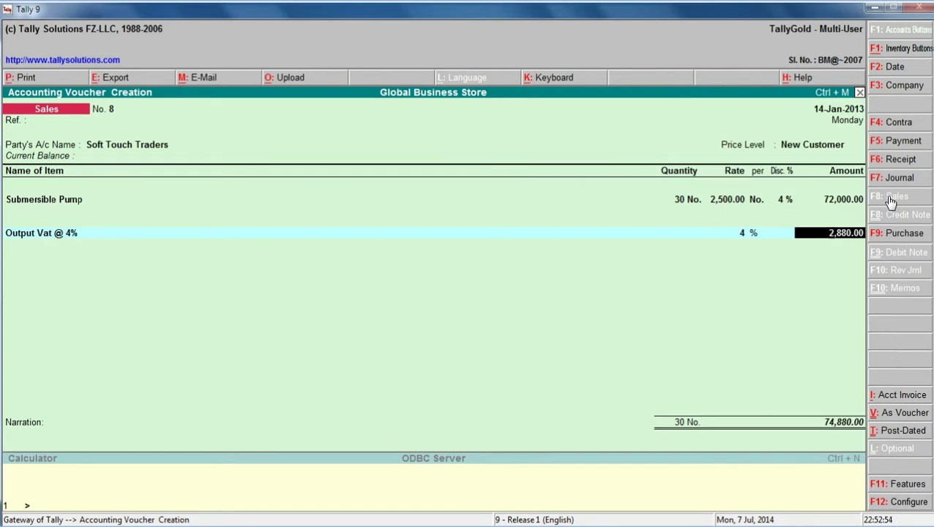
key("Return")
key("Return")
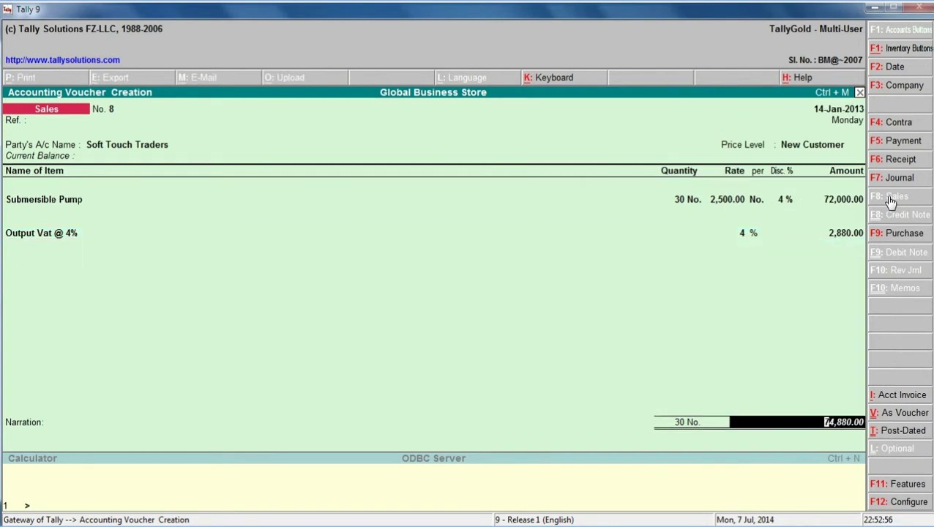
Record the full bill amount for Soft Touch Traders as a New Ref named S-Stt-01 with no due date.
key("Return")
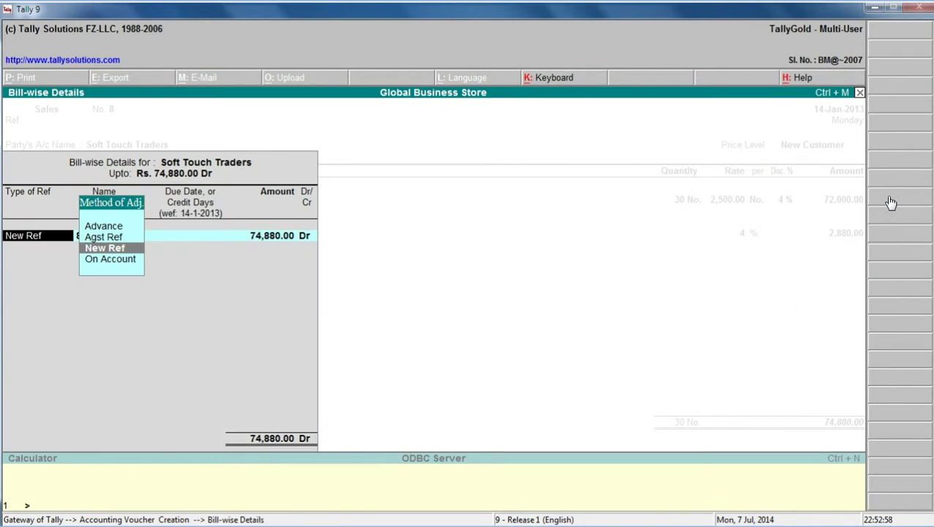
key("Return")
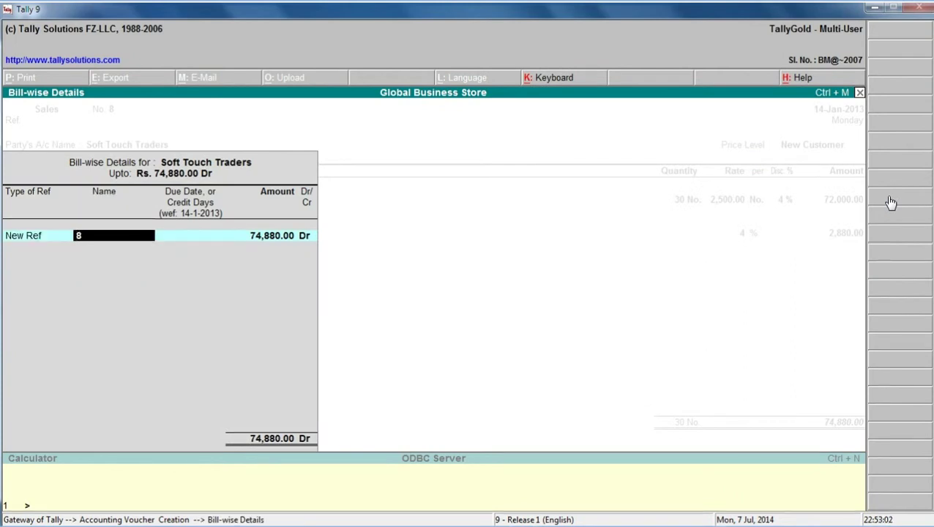
type("S-Stt-01")
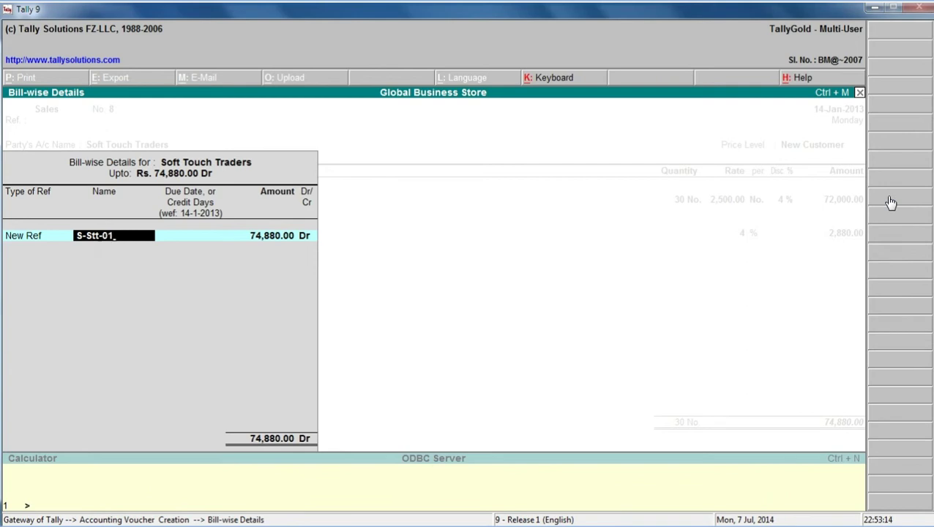
key("Return")
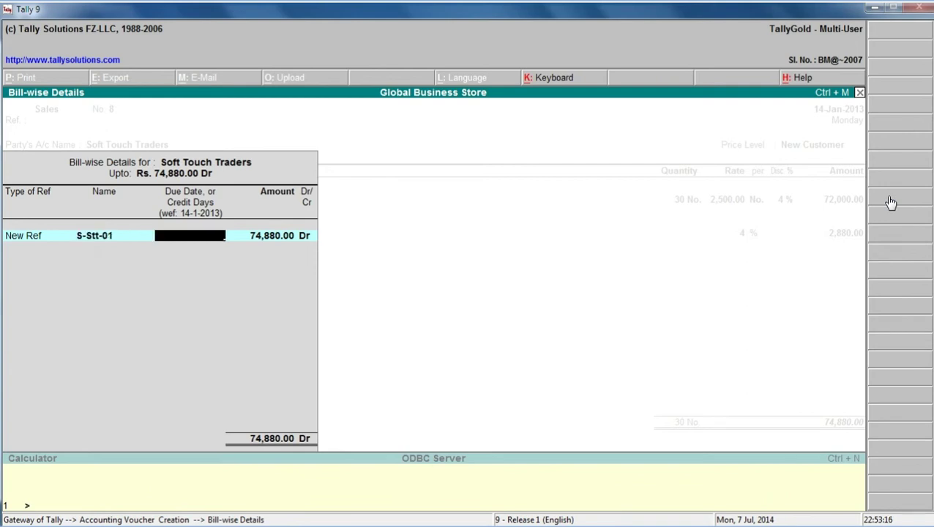
key("Return")
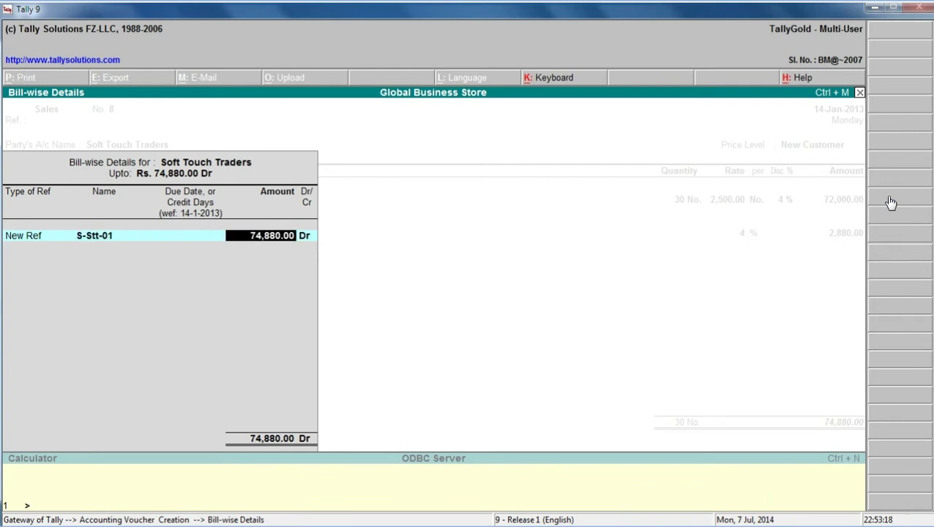
key("Return")
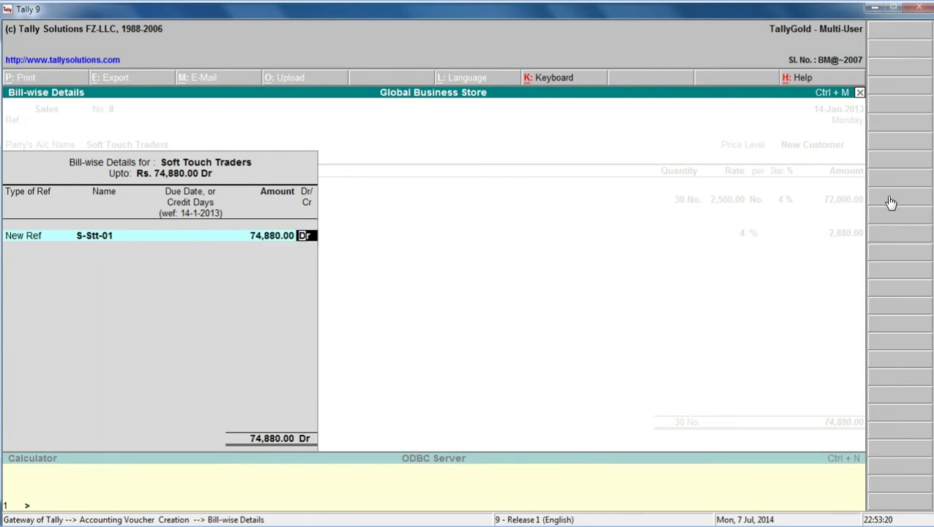
key("Return")
Leave the narration blank and save the sales voucher.
key("Return")
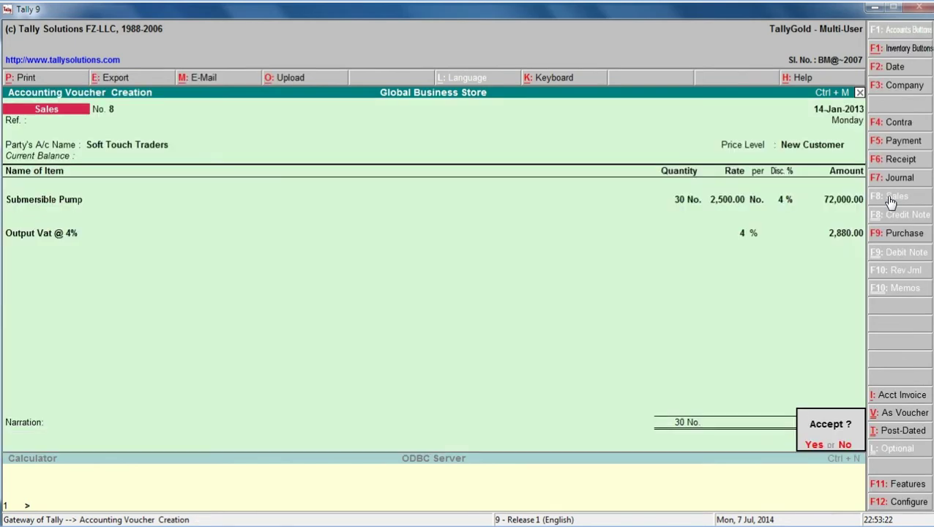
key("Escape")
key("ctrl+a")
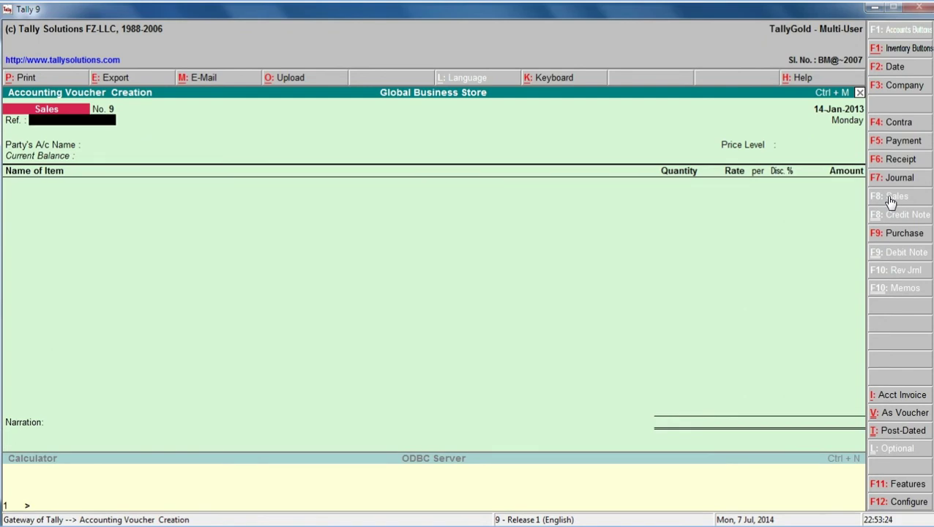